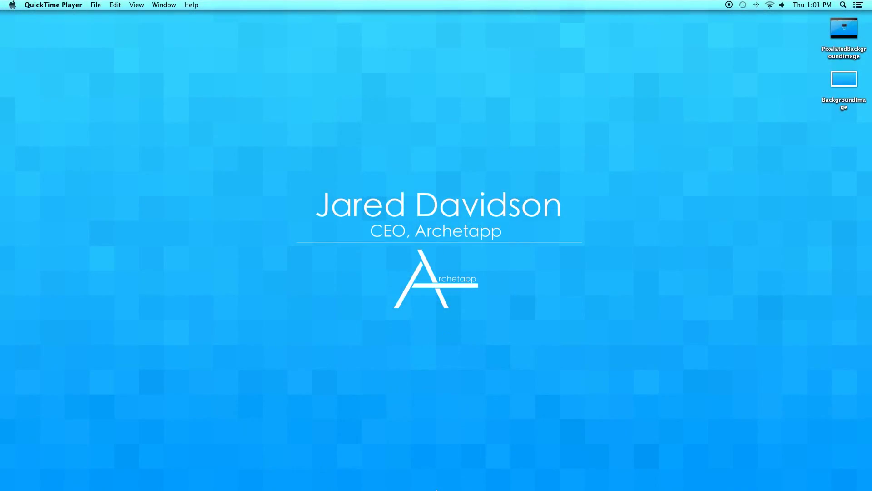
Launch Pixelmator and create a new blank 1920×1080 document.
left_click(631, 472)
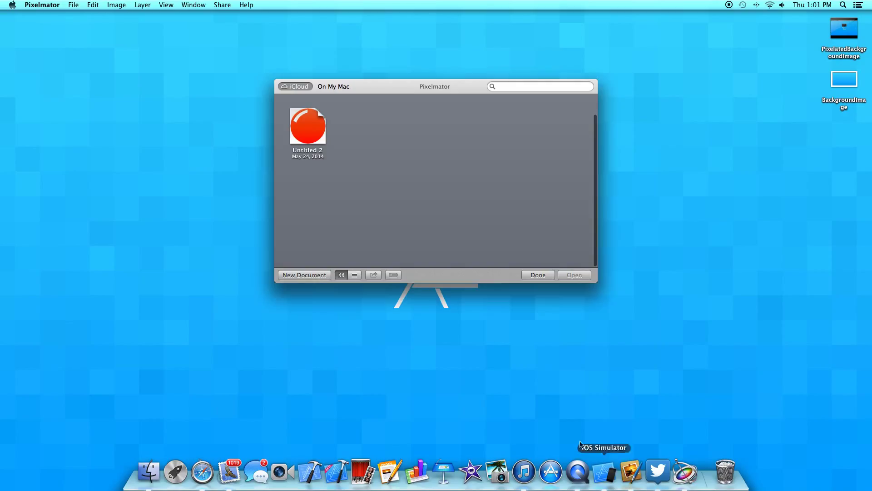
left_click(299, 275)
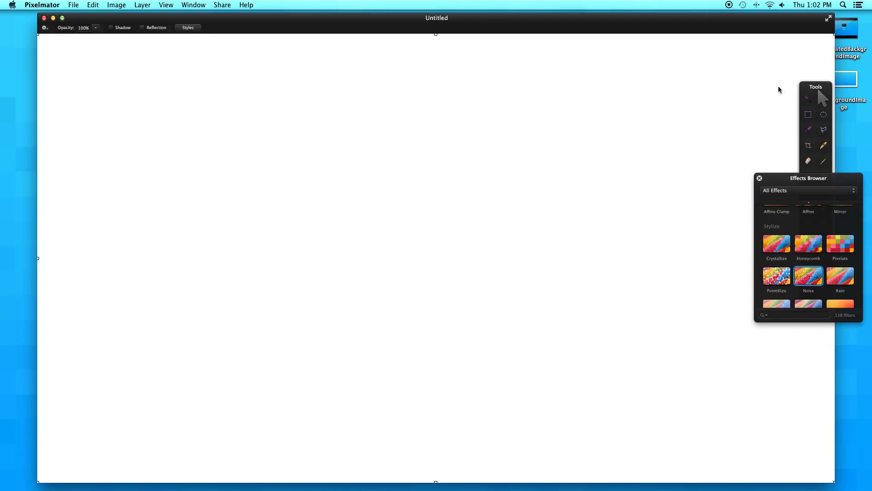
double_click(816, 88)
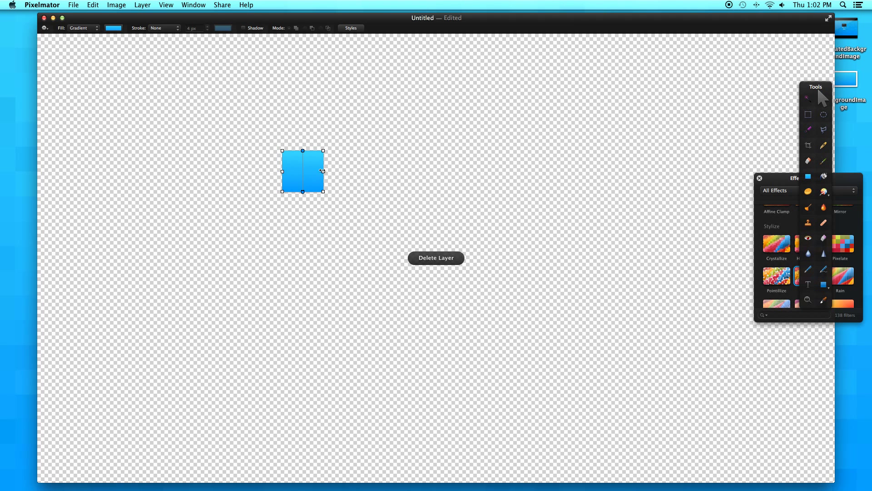
Stretch the blue gradient rectangle over the whole canvas and convert it into pixels.
left_click_drag(308, 172, 835, 483)
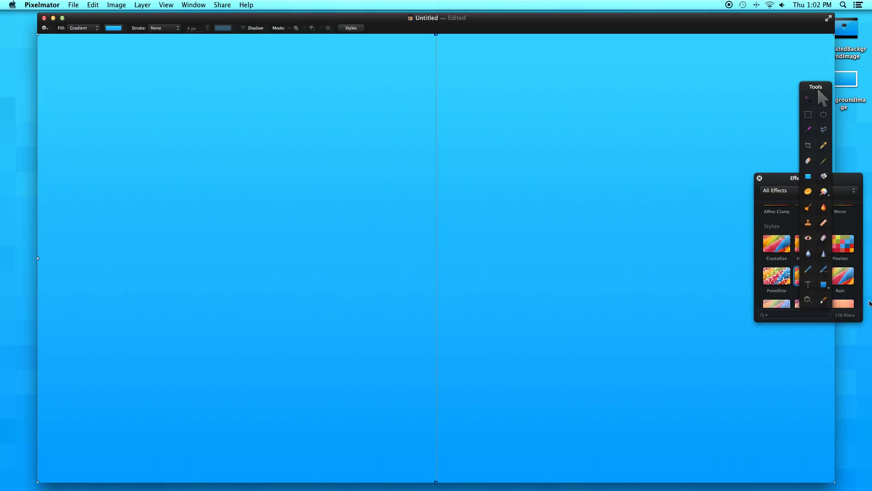
left_click(848, 179)
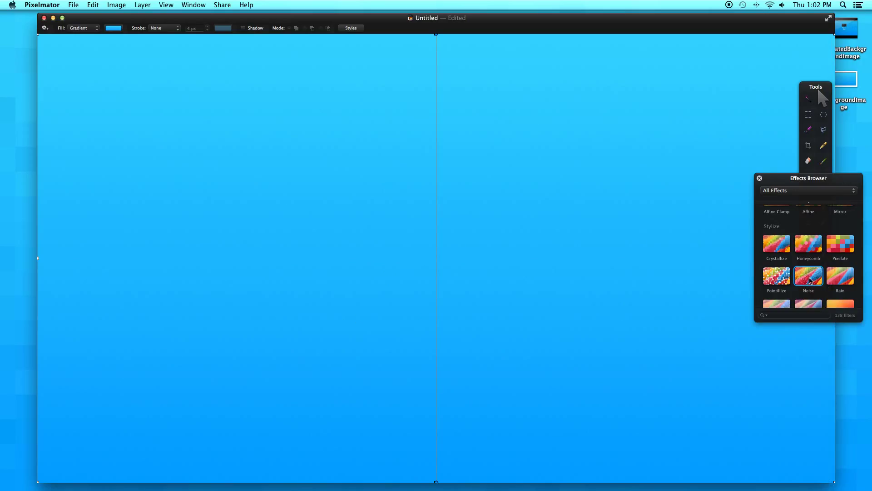
right_click(573, 249)
left_click(448, 287)
right_click(436, 272)
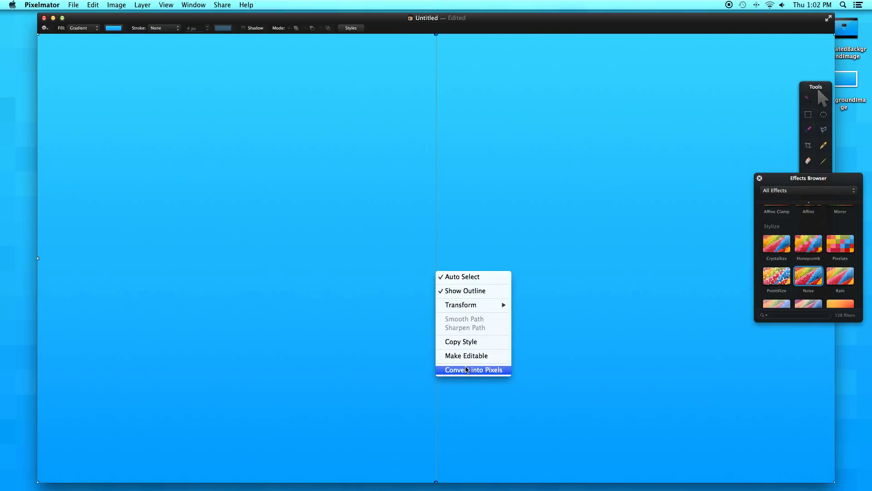
left_click(466, 371)
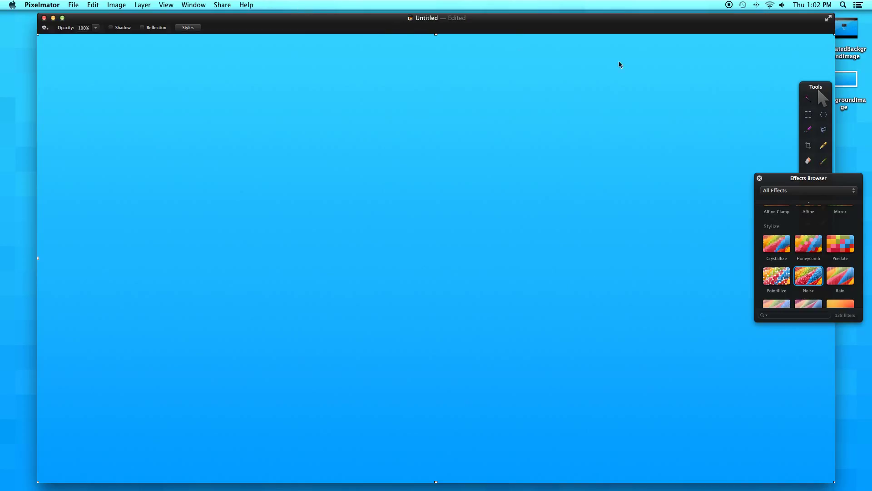
Apply a monochrome Noise effect at about 2.5% to the blue gradient.
left_click(167, 5)
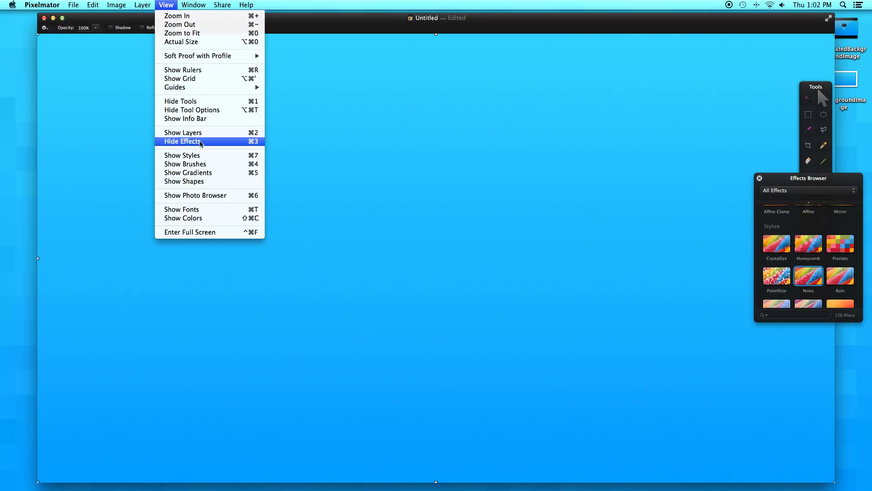
left_click(525, 152)
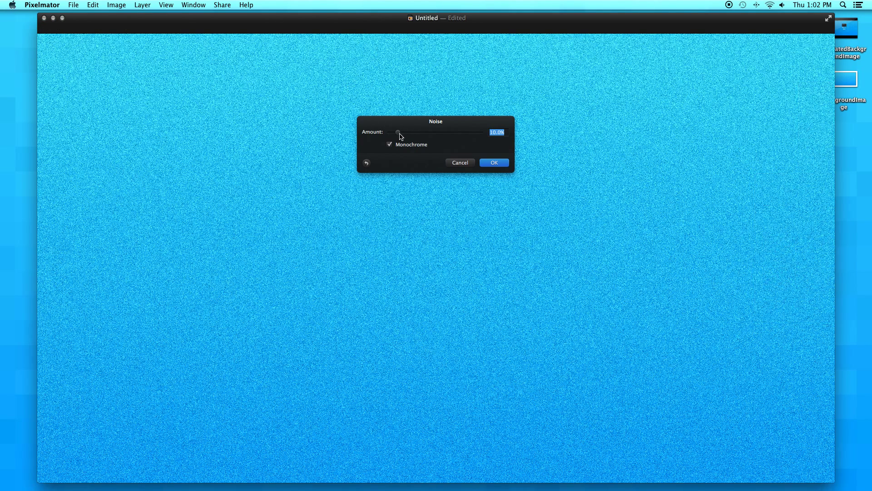
left_click_drag(399, 133, 392, 134)
key("Return")
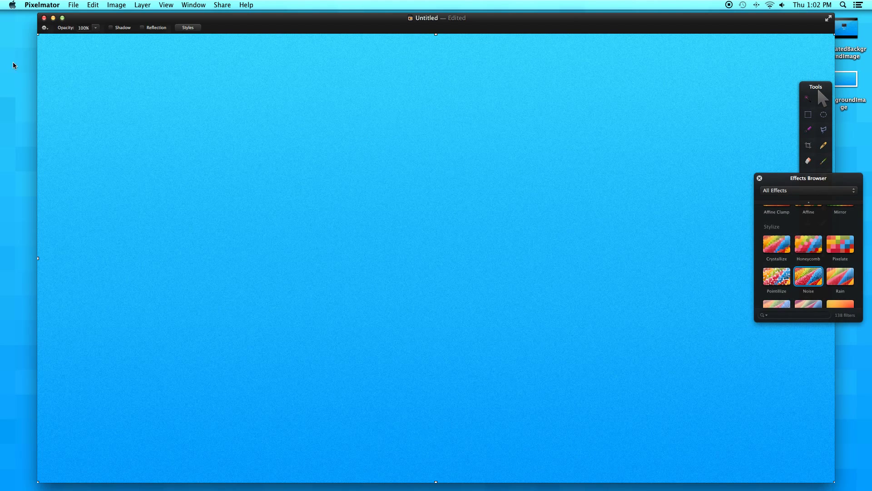
left_click(73, 4)
Export the image as PNG named BackgroundImage, replacing the existing file.
left_click(117, 99)
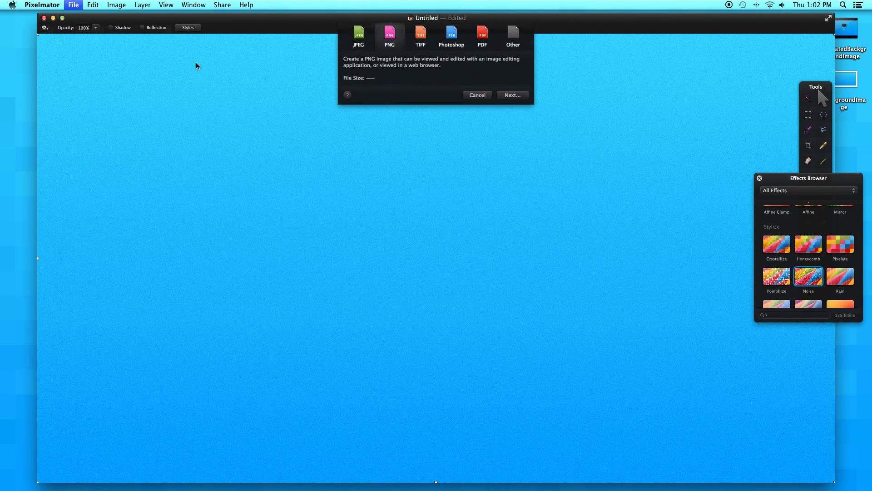
left_click(514, 99)
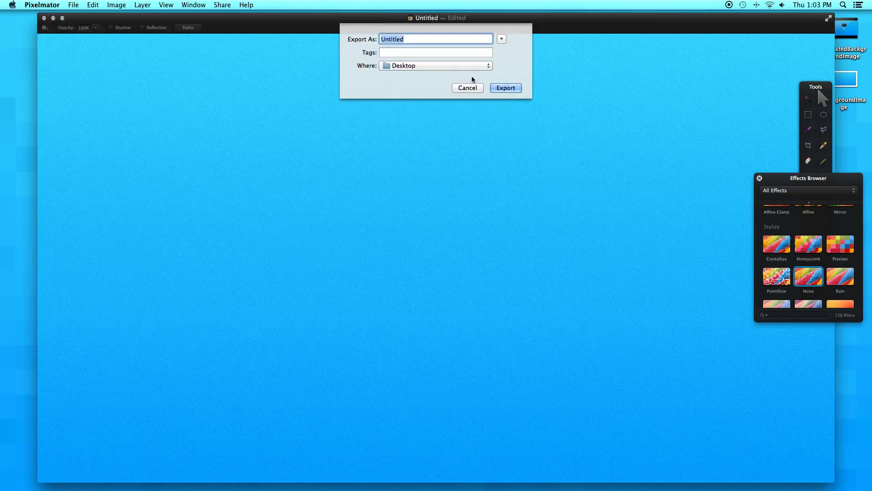
type("BackgroundImage")
left_click(514, 86)
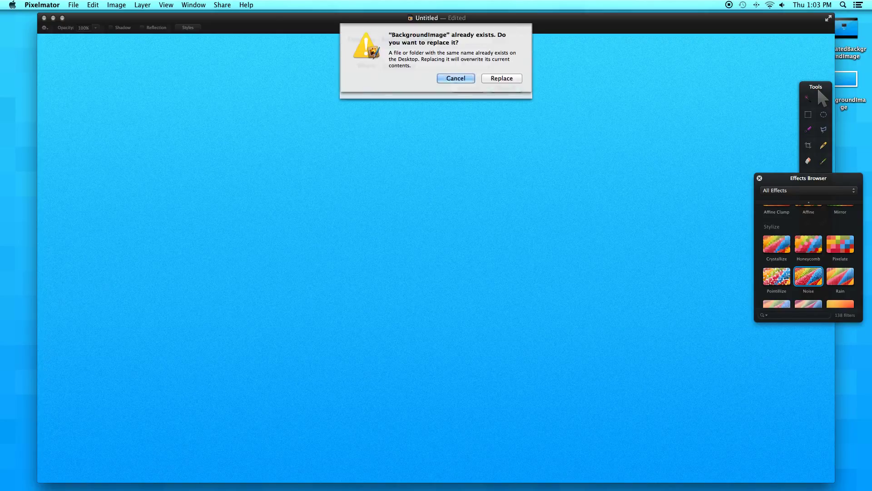
left_click(508, 79)
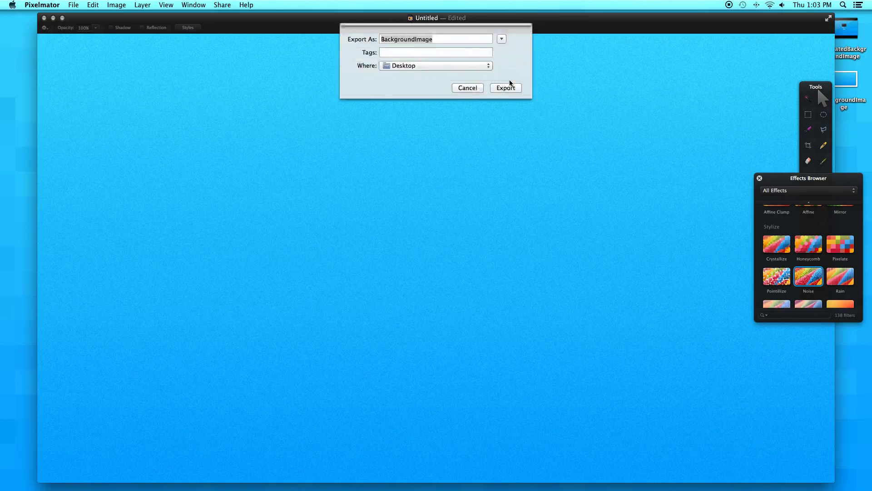
Close the Pixelmator document without saving and return to the desktop.
left_click(45, 19)
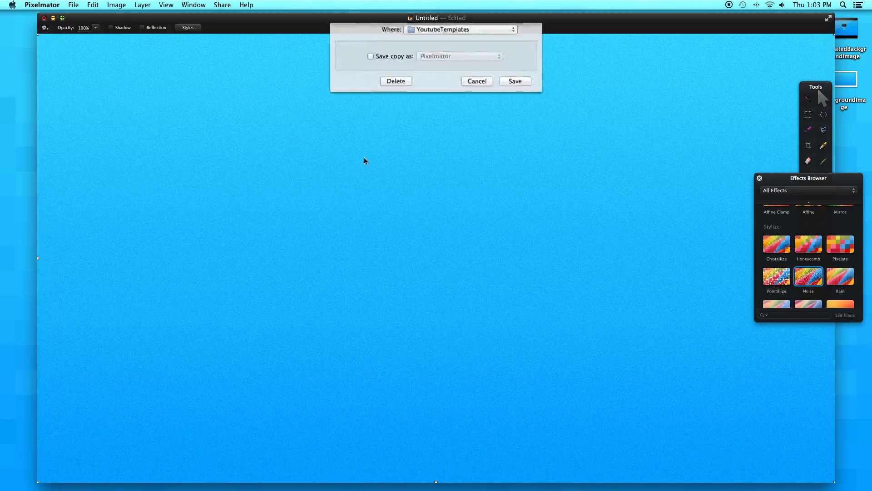
left_click(409, 156)
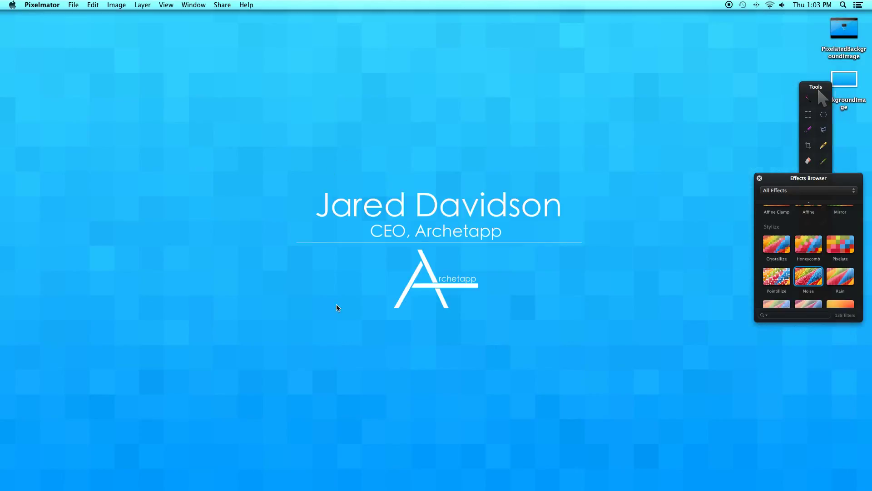
left_click(585, 253)
Launch Motion, start a blank 4K 59.94 fps project, and import BackgroundImage into it.
mouse_move(550, 488)
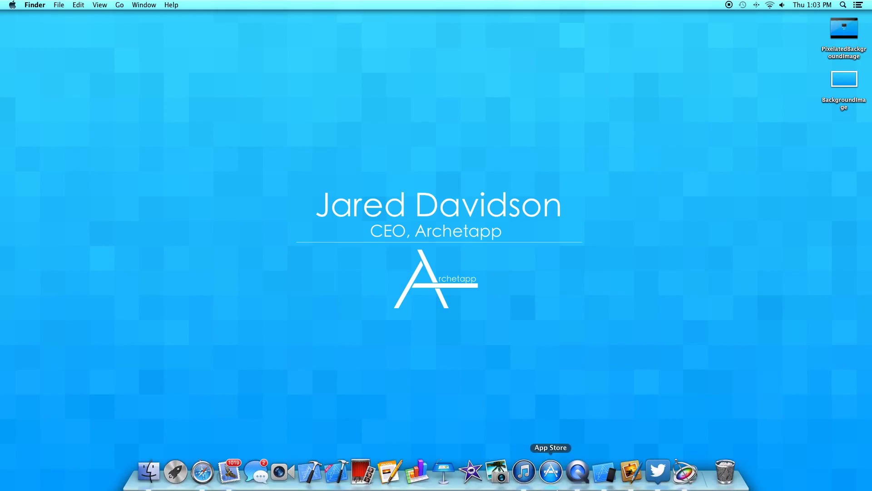
left_click(677, 482)
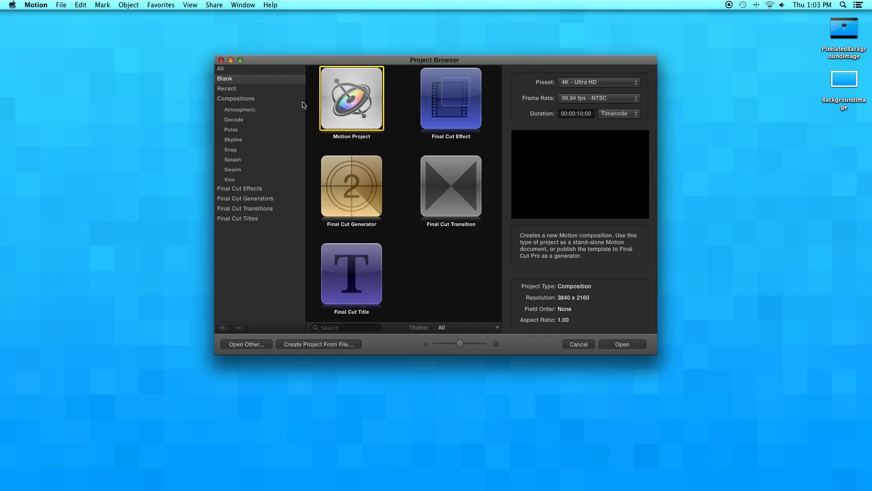
double_click(330, 97)
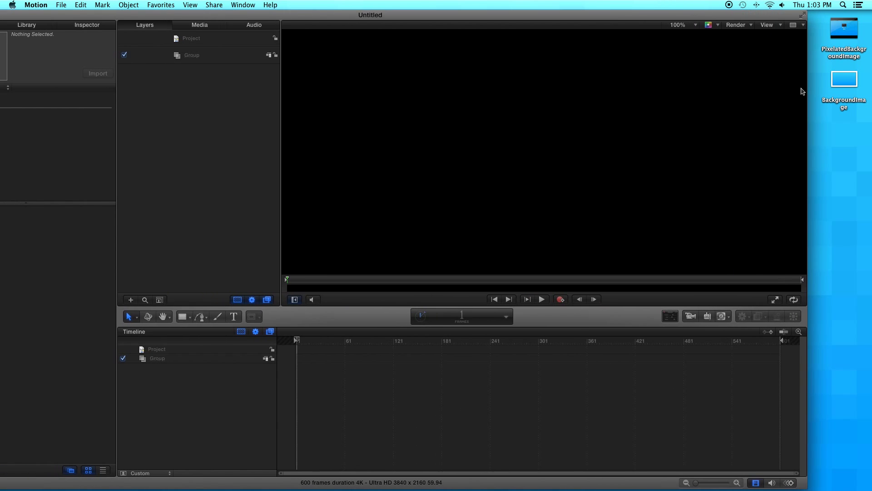
left_click_drag(851, 84, 556, 135)
Set the canvas zoom to Fit and scale BackgroundImage up to fill the frame.
left_click(689, 26)
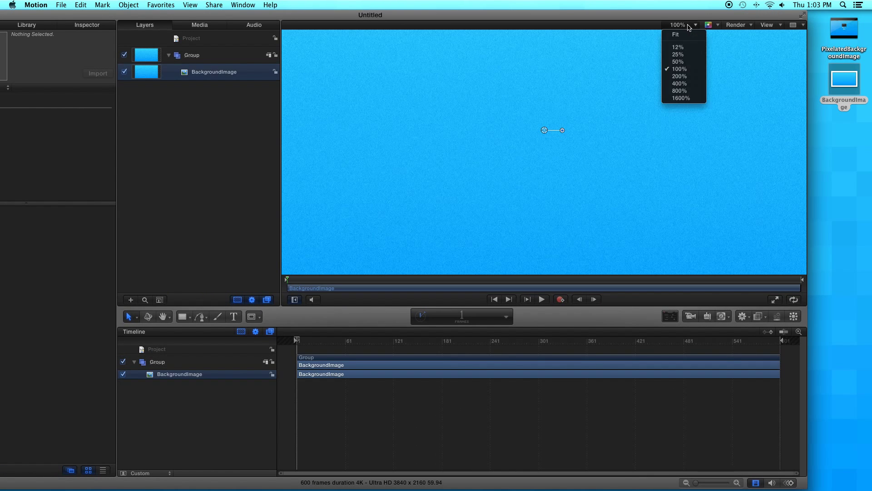
left_click(683, 40)
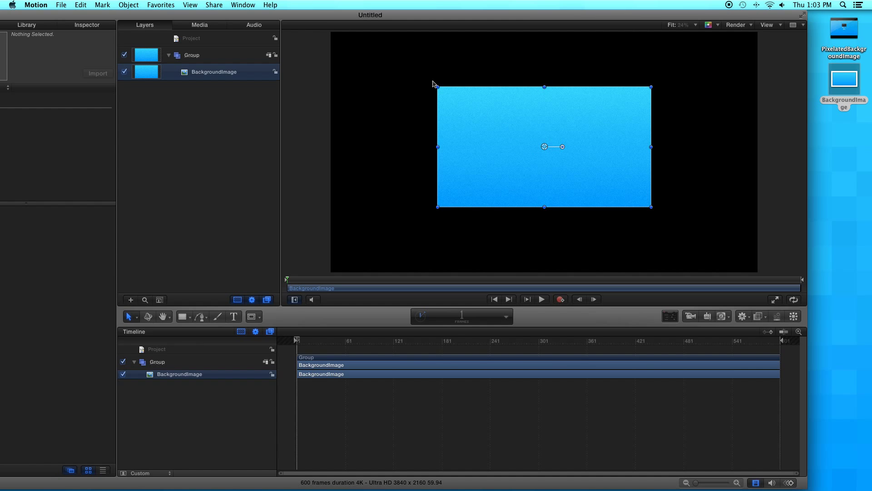
left_click_drag(437, 87, 306, 6)
left_click_drag(651, 206, 783, 289)
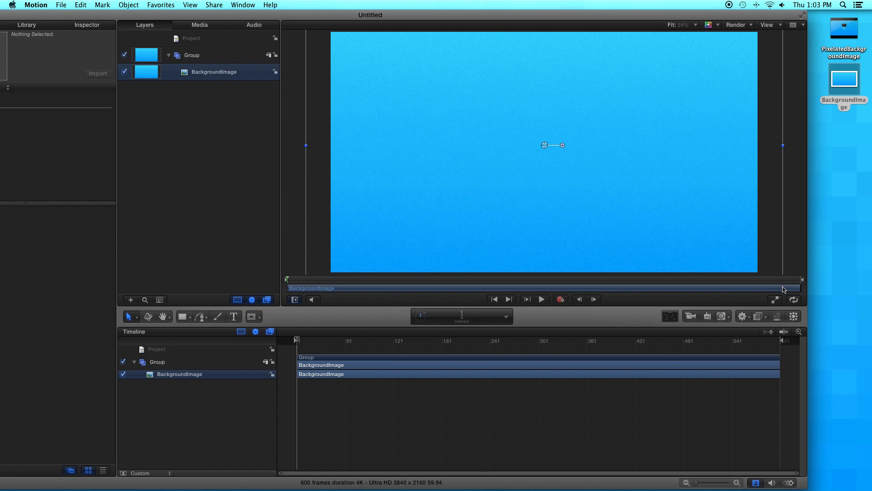
scroll(747, 143, "up", 5)
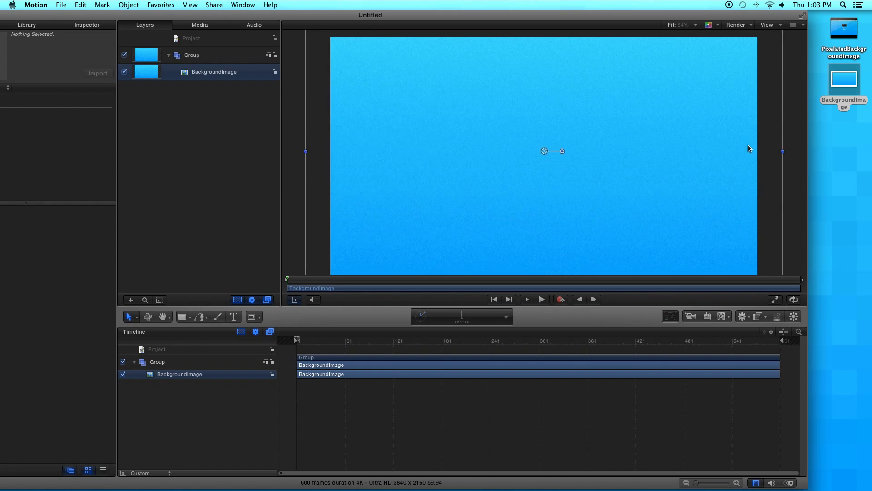
scroll(752, 145, "up", 3)
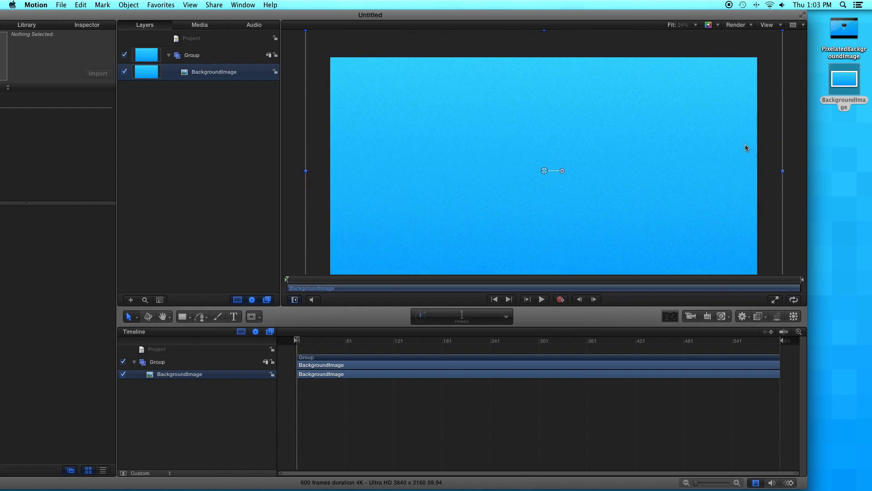
Make the Motion window fill the screen and show the Library.
left_click_drag(252, 19, 318, 3)
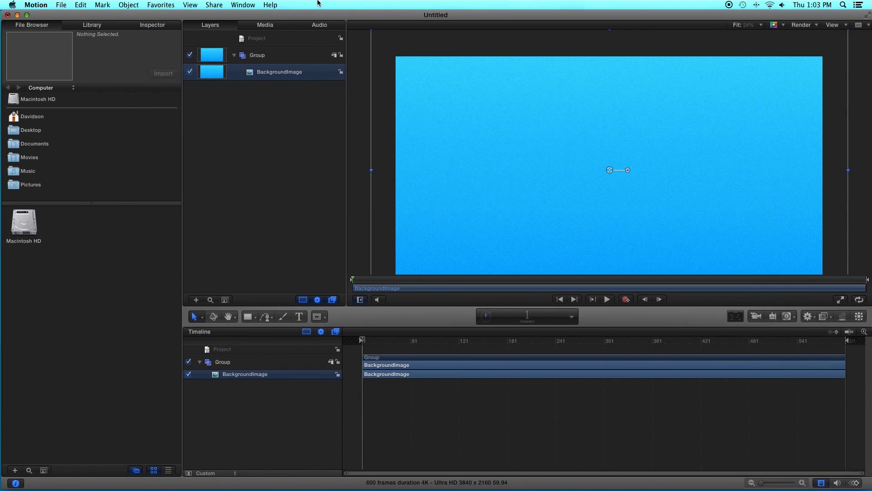
left_click(868, 15)
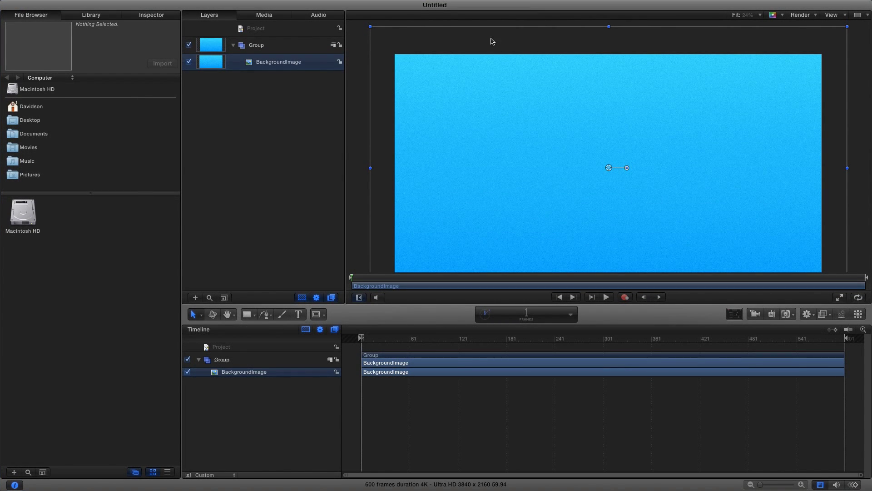
left_click(89, 15)
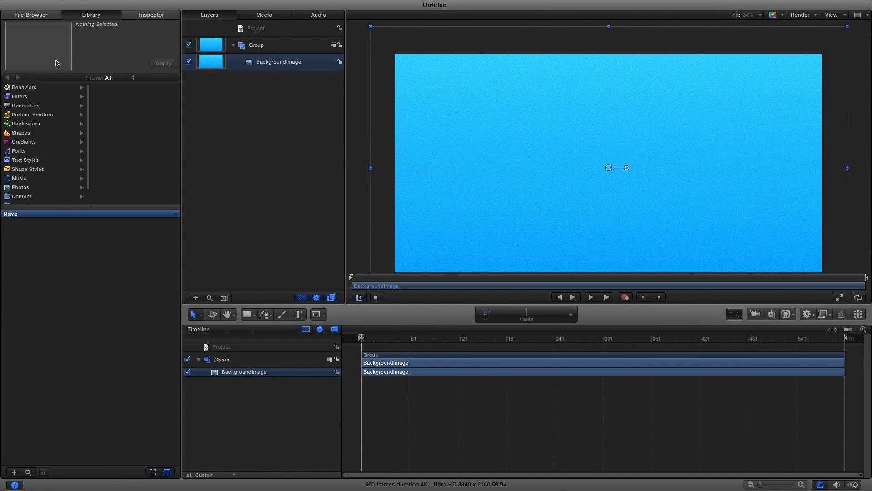
Drag the Pixellate filter from the Library's Filters list onto the BackgroundImage layer.
left_click(42, 97)
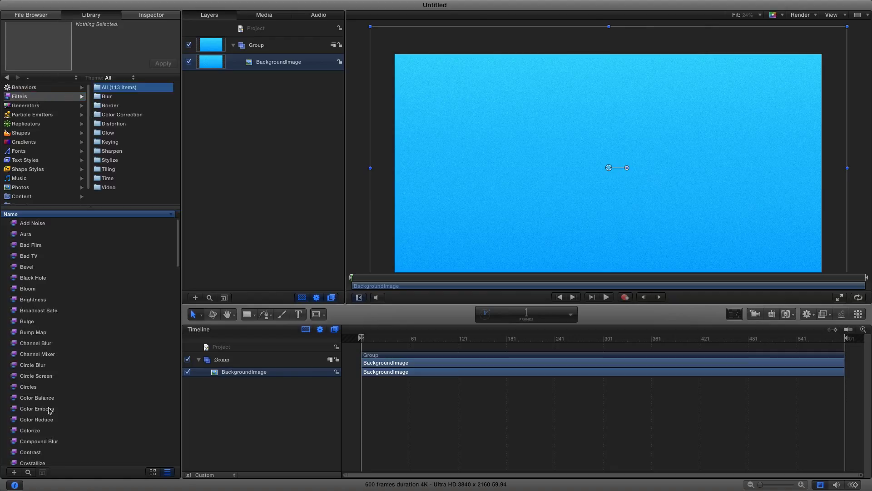
scroll(65, 395, "down", 15)
scroll(51, 363, "up", 5)
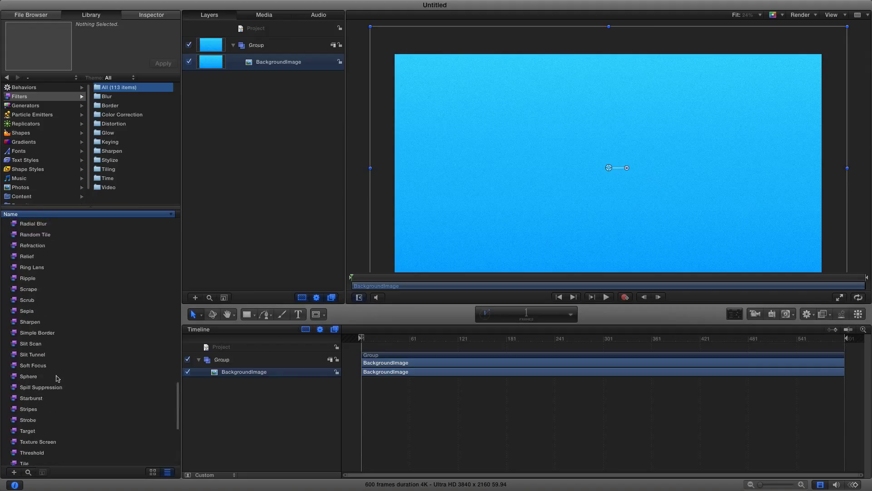
scroll(50, 316, "up", 2)
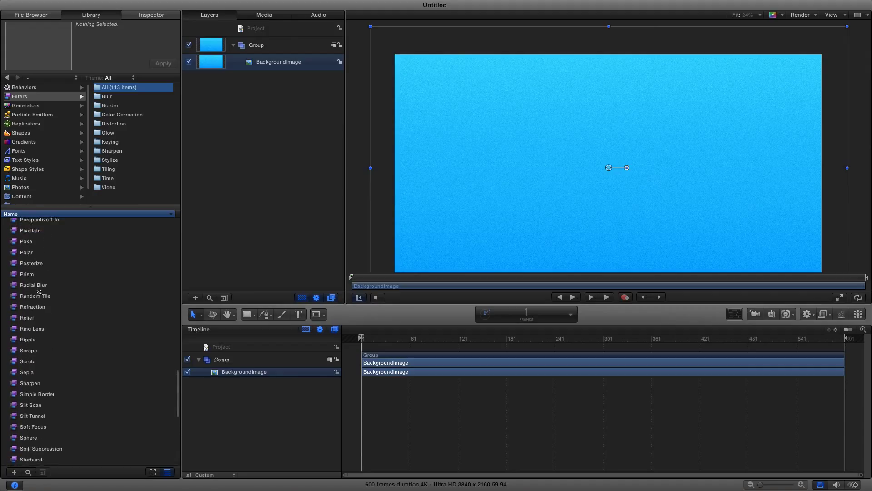
left_click_drag(46, 255, 521, 162)
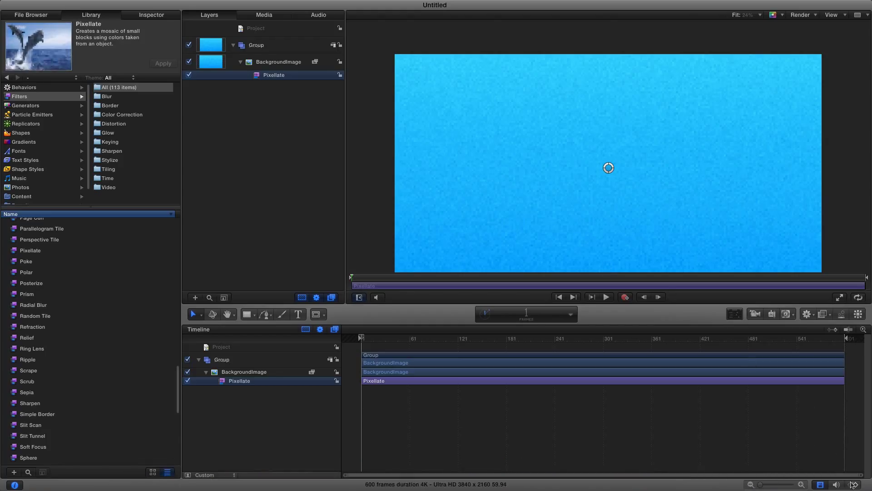
left_click(852, 484)
Enlarge the Keyframe Editor and show all of Pixellate's parameter curves.
left_click_drag(588, 418, 589, 399)
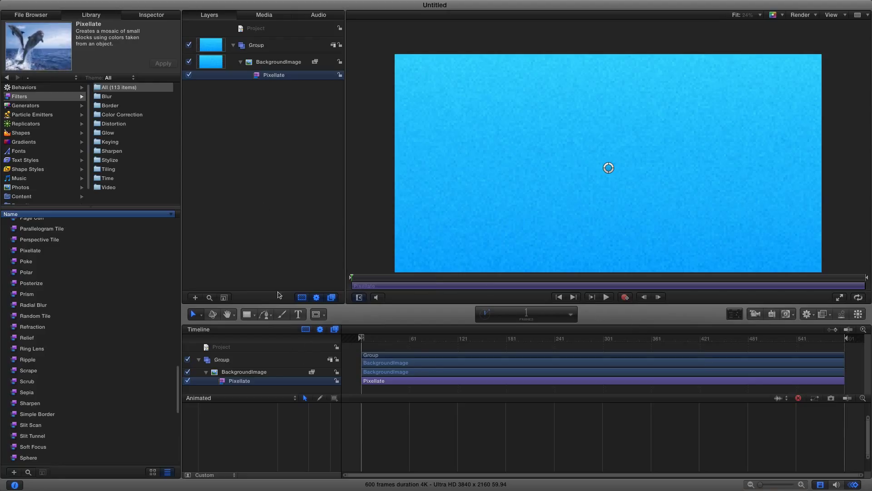
double_click(404, 384)
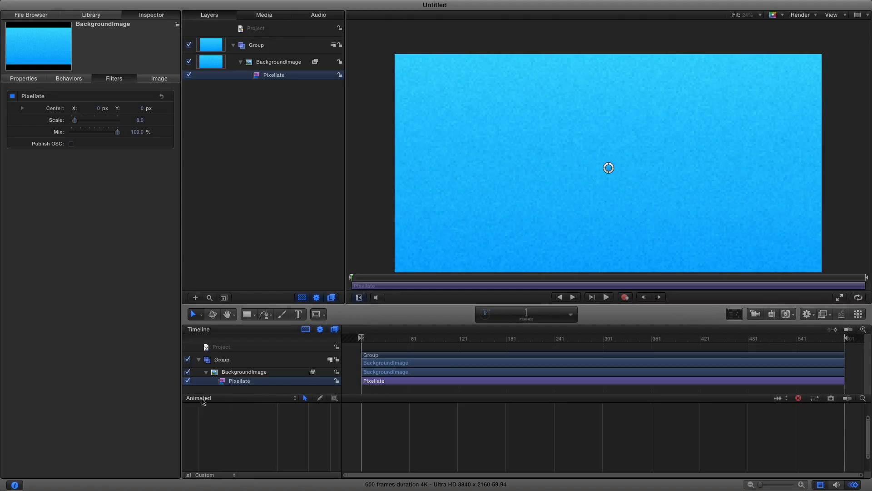
left_click(205, 401)
left_click(287, 403)
left_click(225, 402)
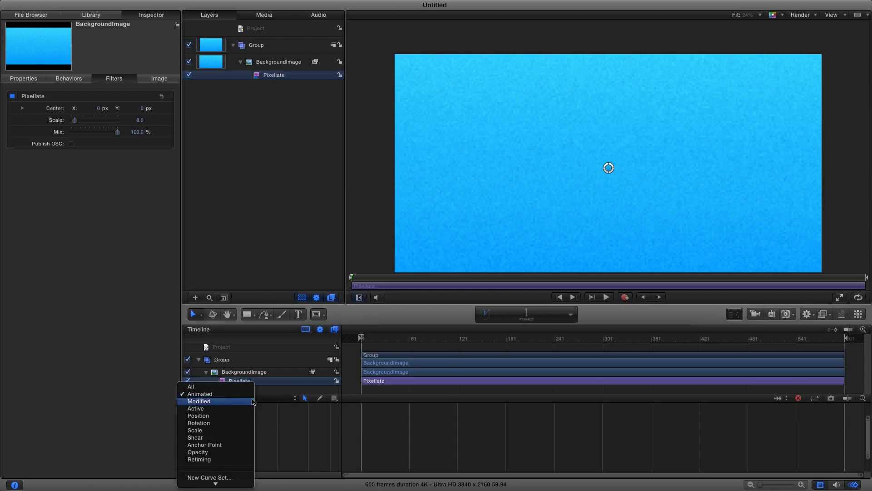
left_click(227, 386)
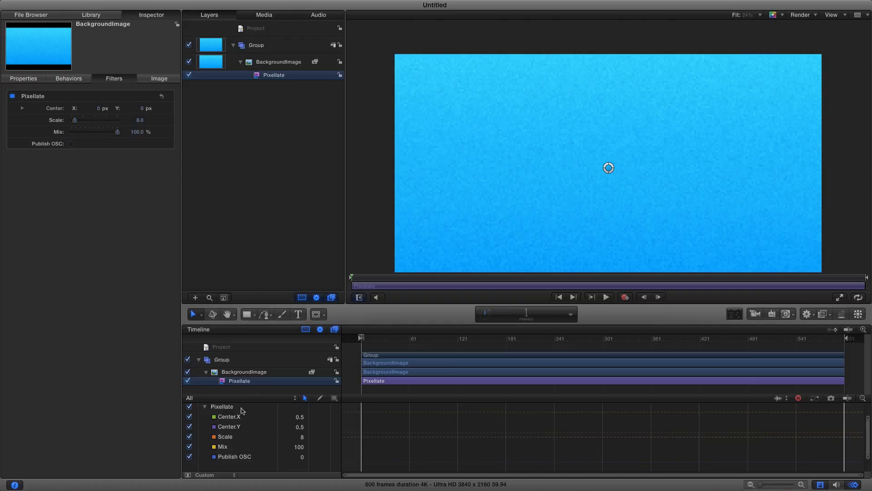
Hide the Center.X, Center.Y, Mix and Publish OSC curves, leaving only Scale shown.
left_click(189, 416)
left_click(189, 427)
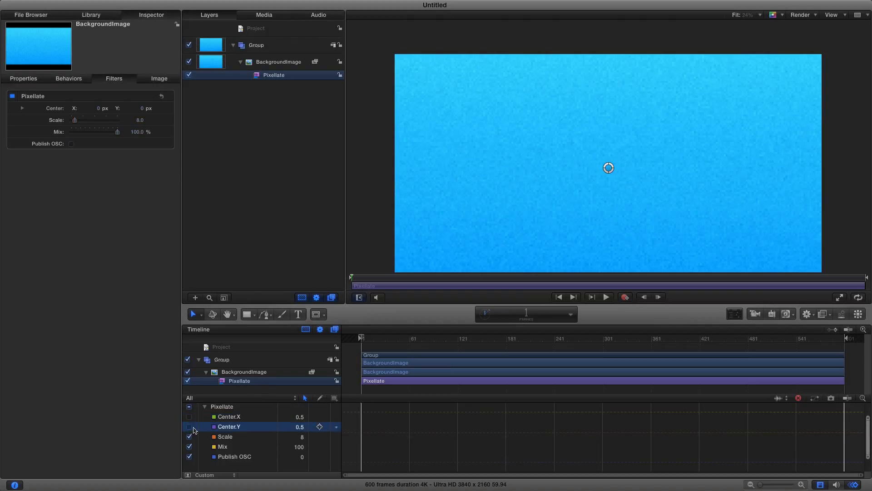
left_click(190, 446)
left_click(190, 456)
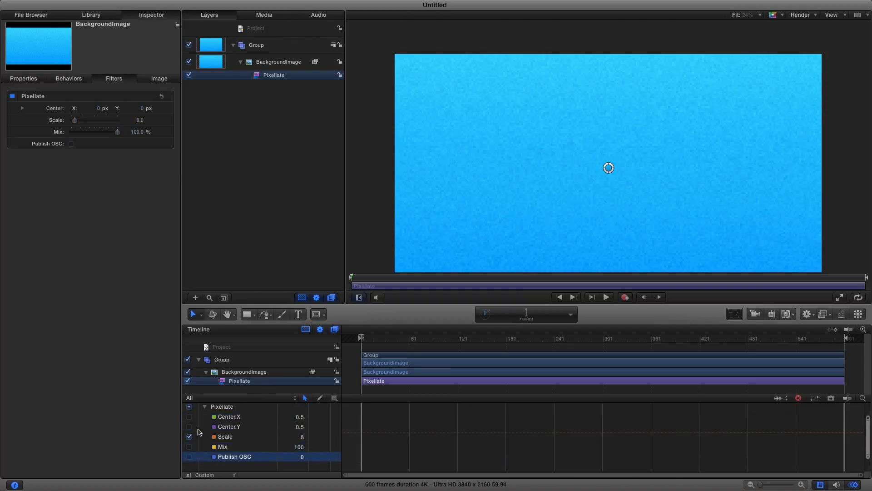
left_click(235, 436)
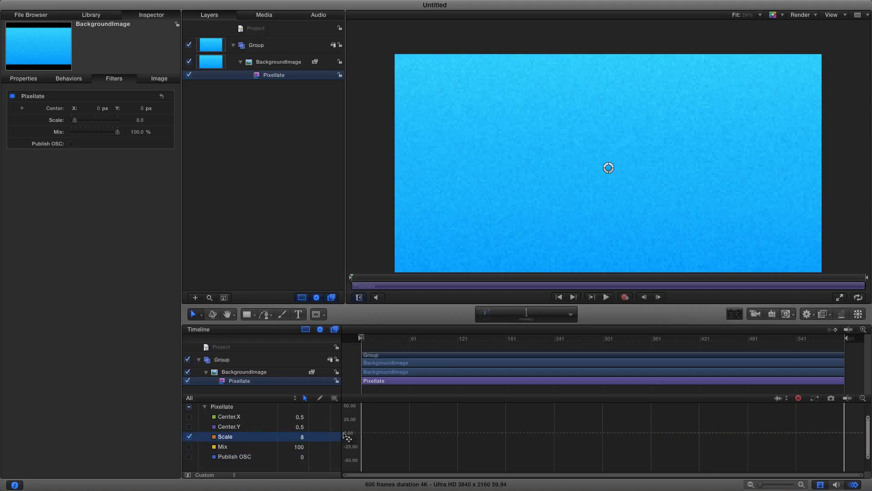
Add a Pixellate Scale keyframe at frame 1 and set its value to 50.
double_click(364, 436)
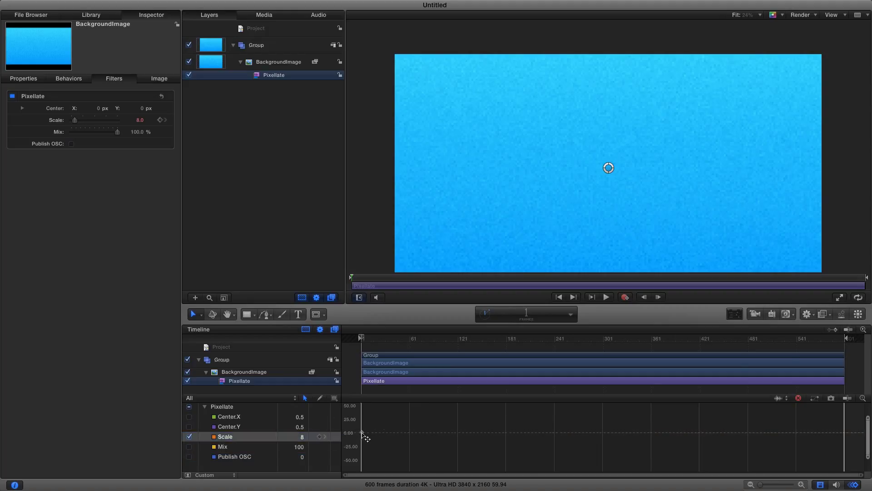
left_click_drag(361, 433, 361, 431)
double_click(363, 433)
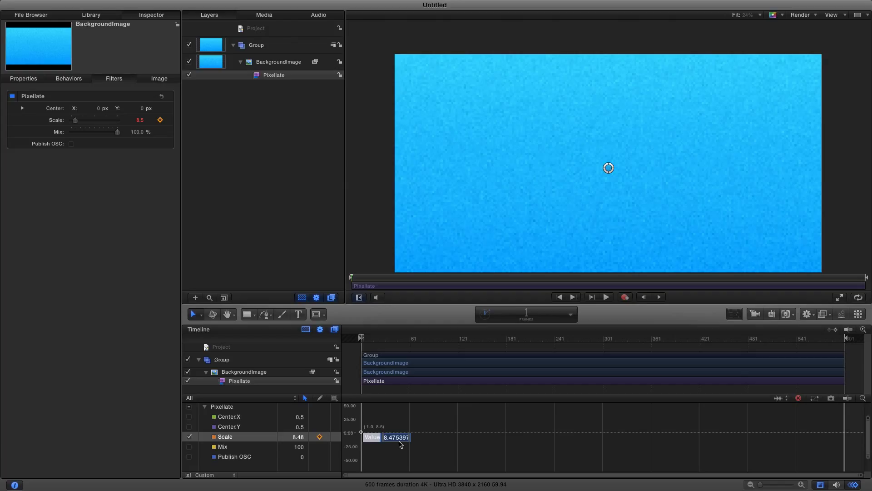
type("50")
key("Return")
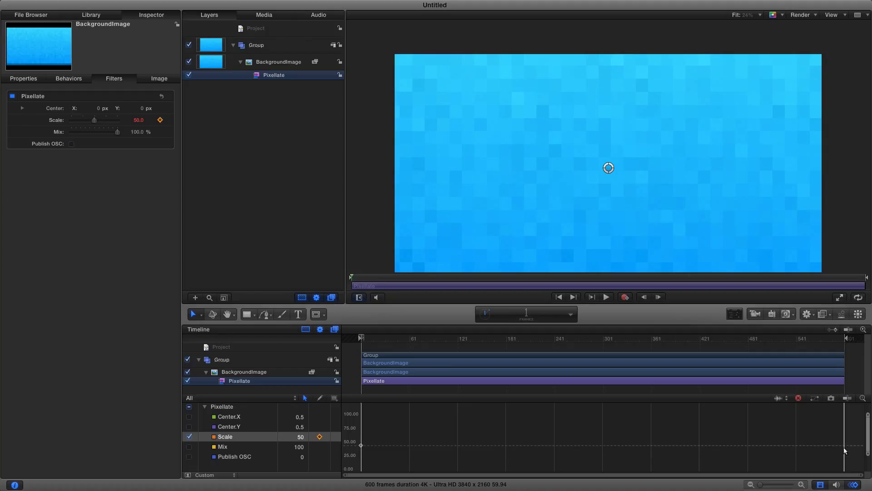
Add a Pixellate Scale keyframe at the last frame and set its value to 52.
double_click(841, 445)
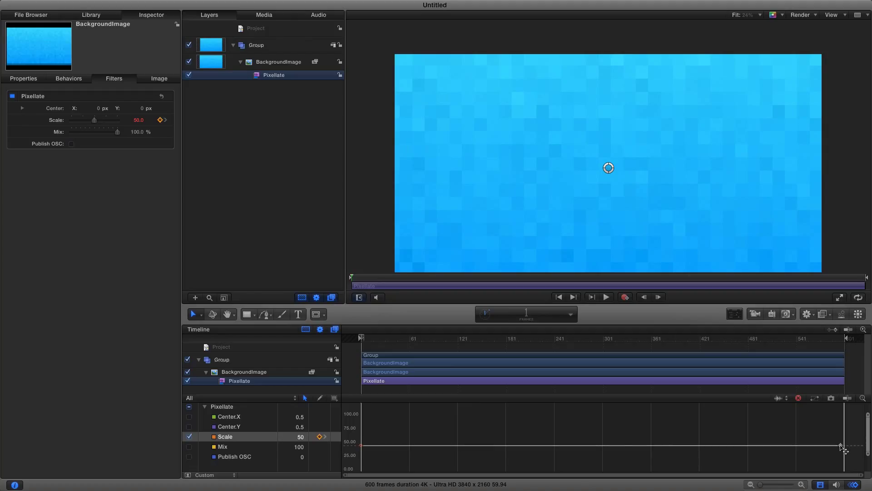
left_click_drag(841, 446, 846, 441)
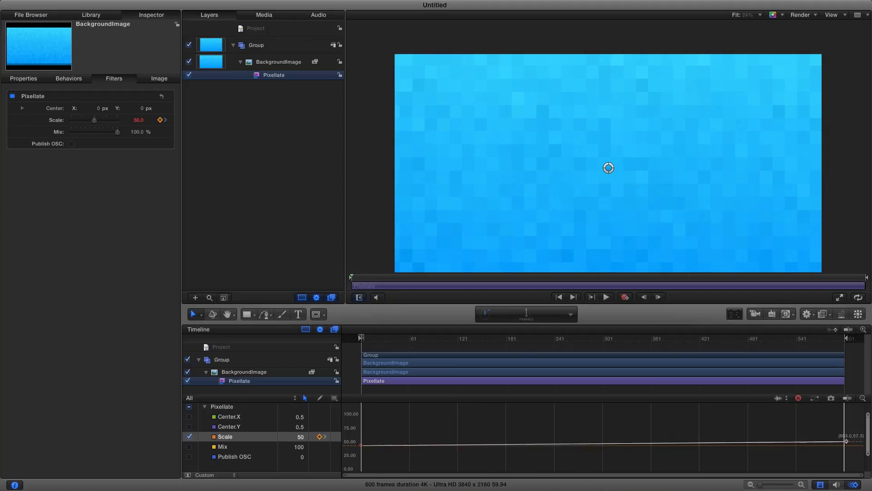
double_click(847, 441)
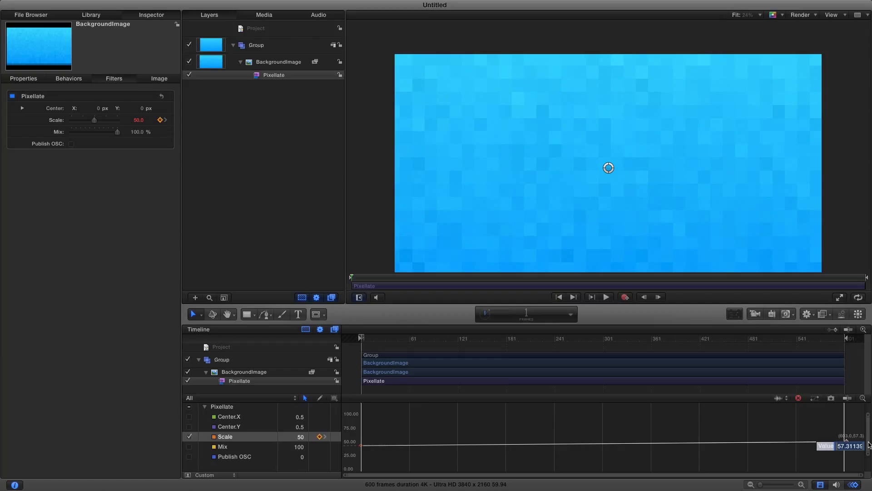
type("52")
key("Return")
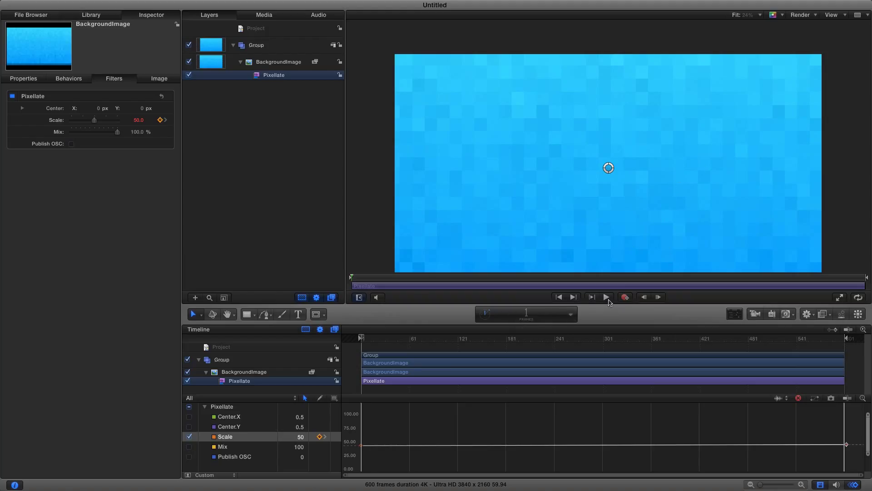
Show the canvas in full-screen player mode at Fit zoom and play the pixellated animation, with the layer deselected.
left_click(756, 15)
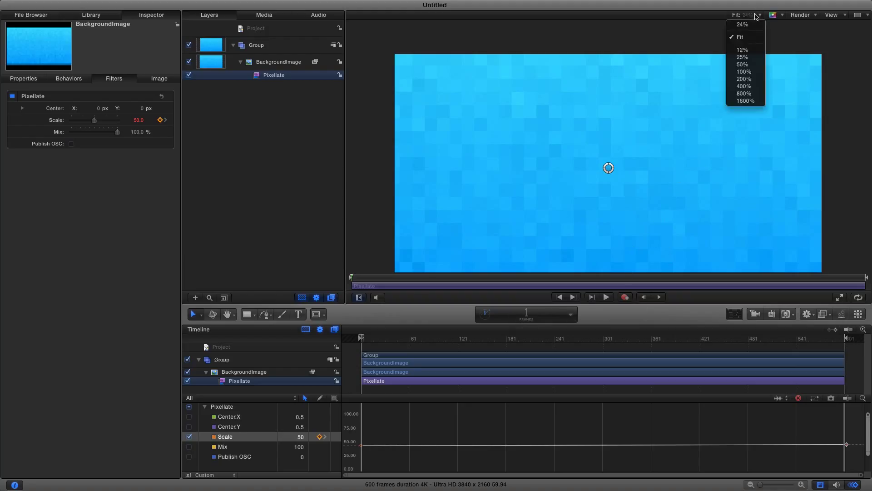
left_click(687, 37)
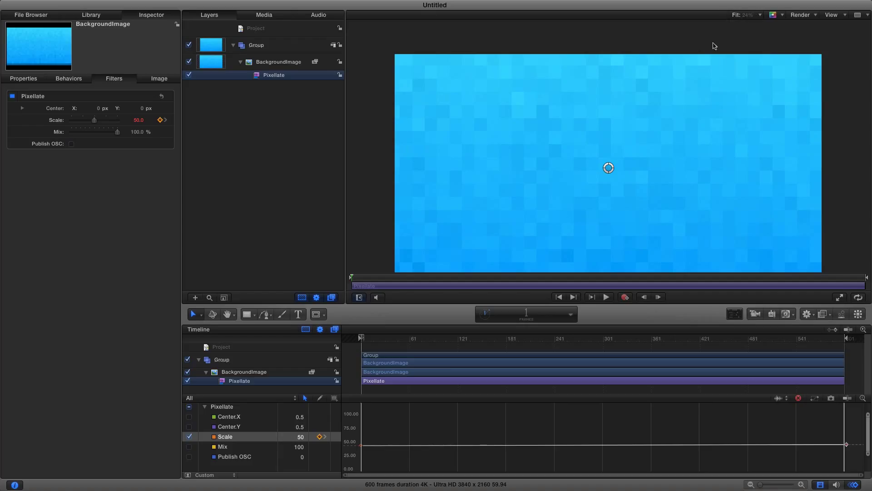
left_click(841, 297)
left_click(736, 15)
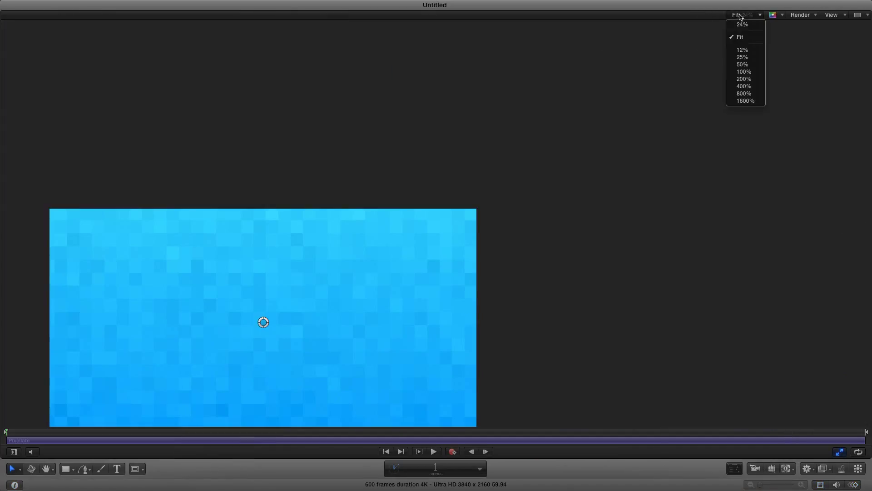
left_click(751, 41)
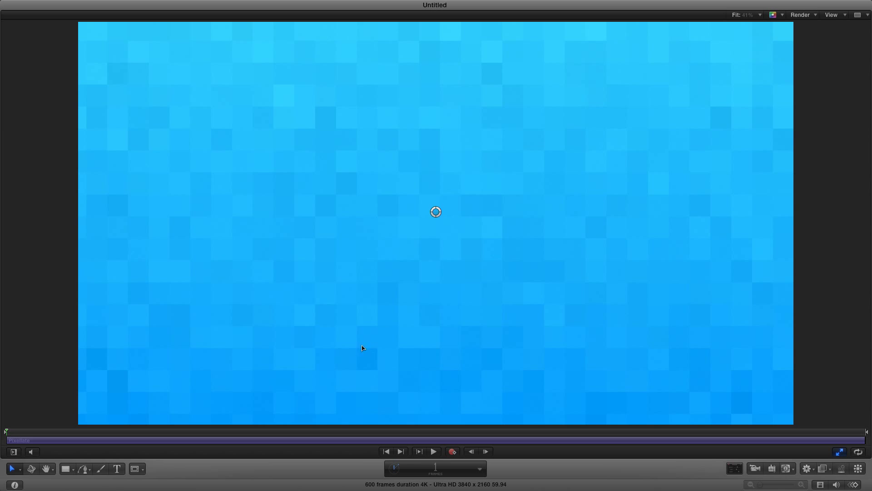
left_click(434, 452)
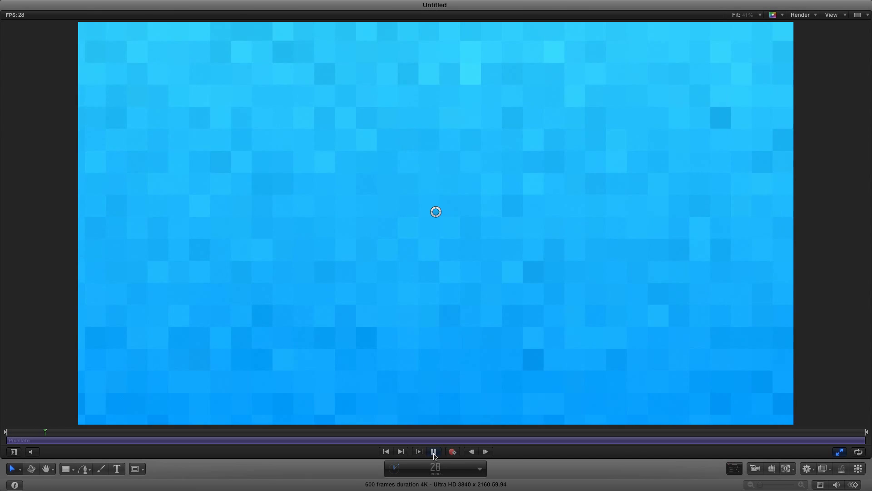
left_click(850, 333)
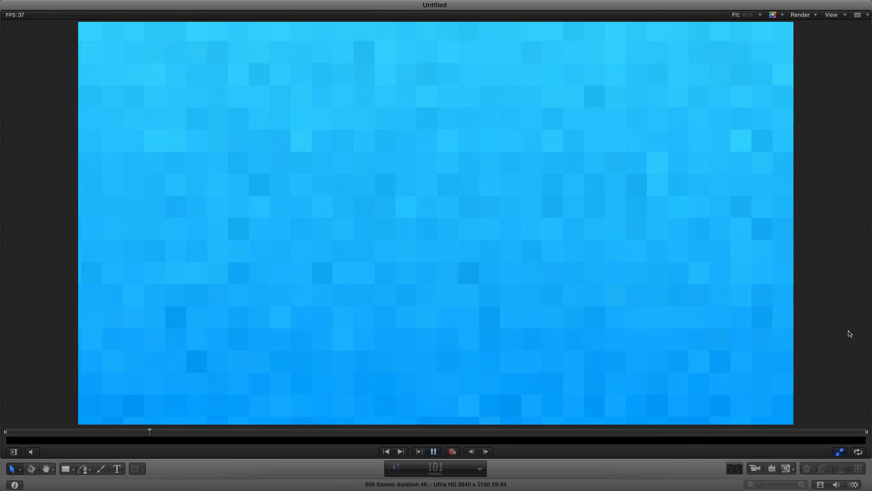